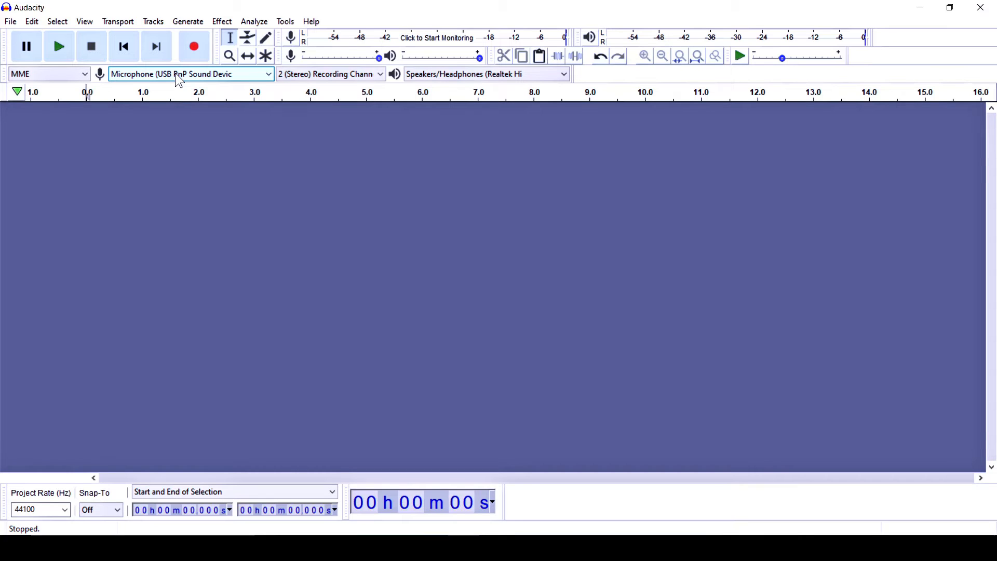
# Review the available recording devices and choose 2 (Stereo) Recording Channels for the recording input.
pyautogui.click(179, 81)
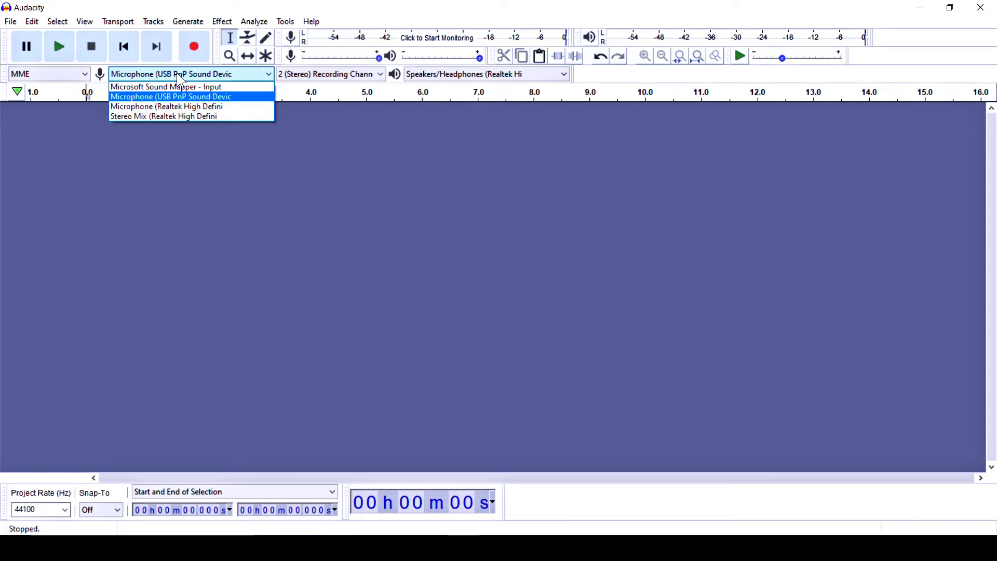
pyautogui.click(334, 73)
pyautogui.click(334, 73)
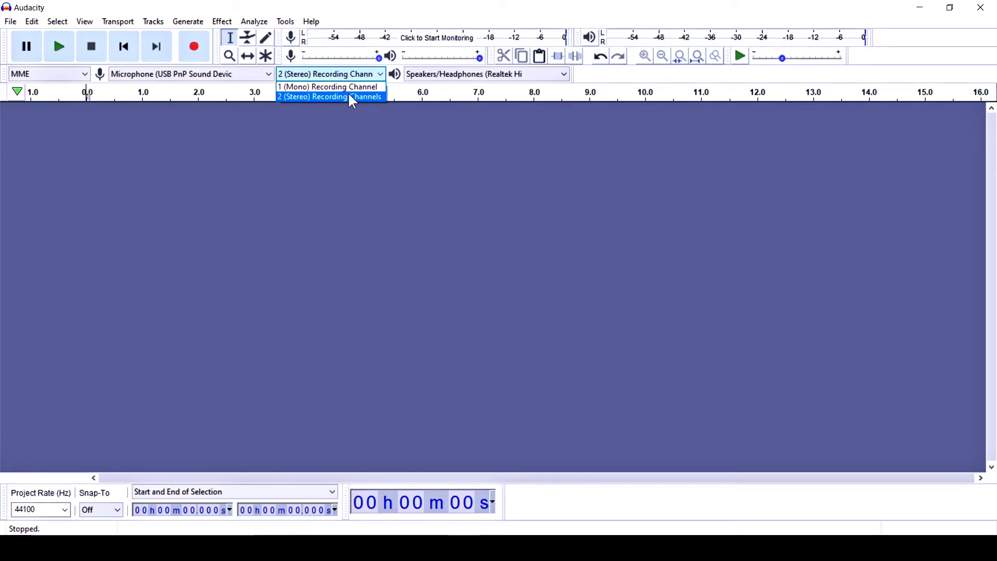
pyautogui.click(349, 96)
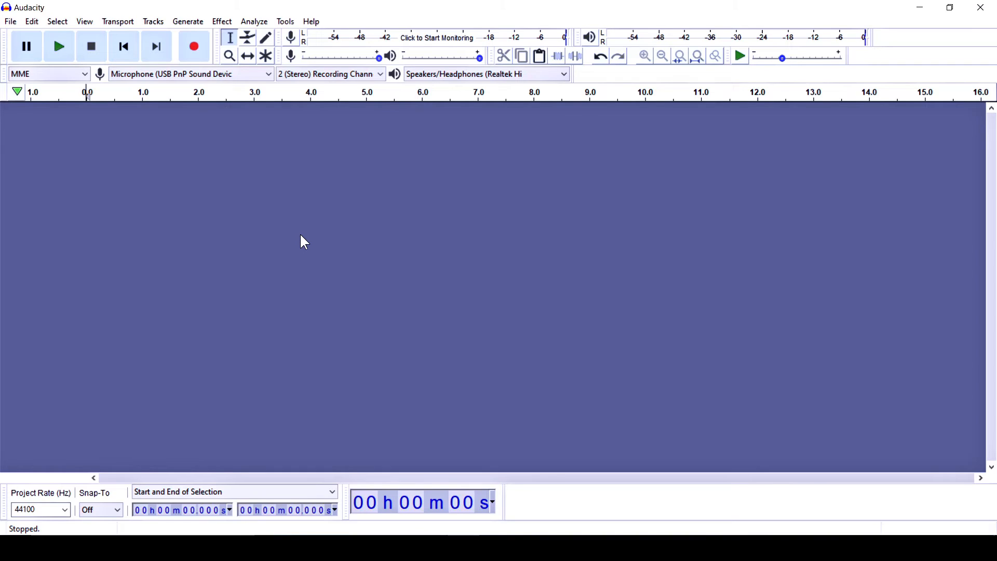
# Open the "back mu" MP3 audio file from the Desktop.
pyautogui.click(11, 22)
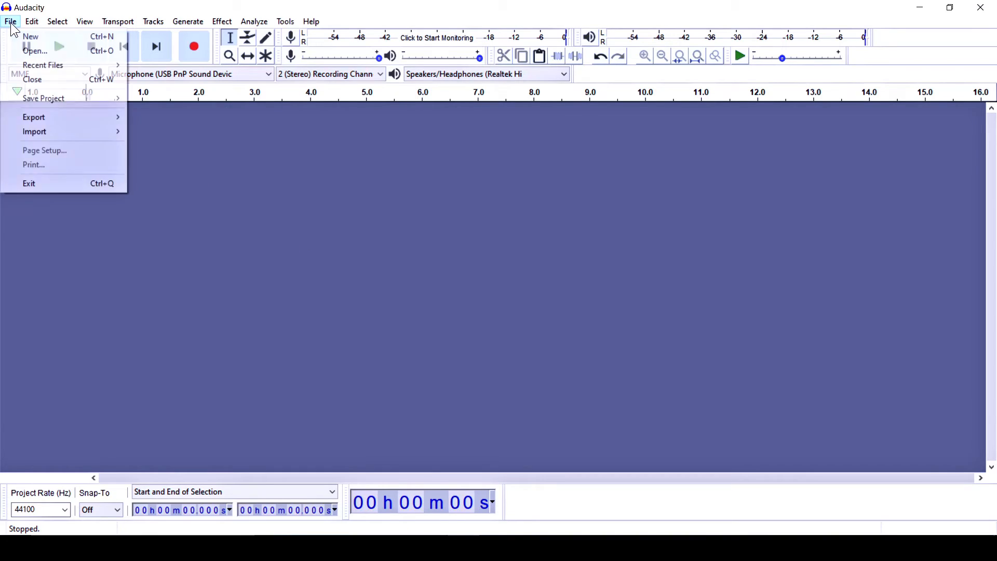
pyautogui.click(36, 51)
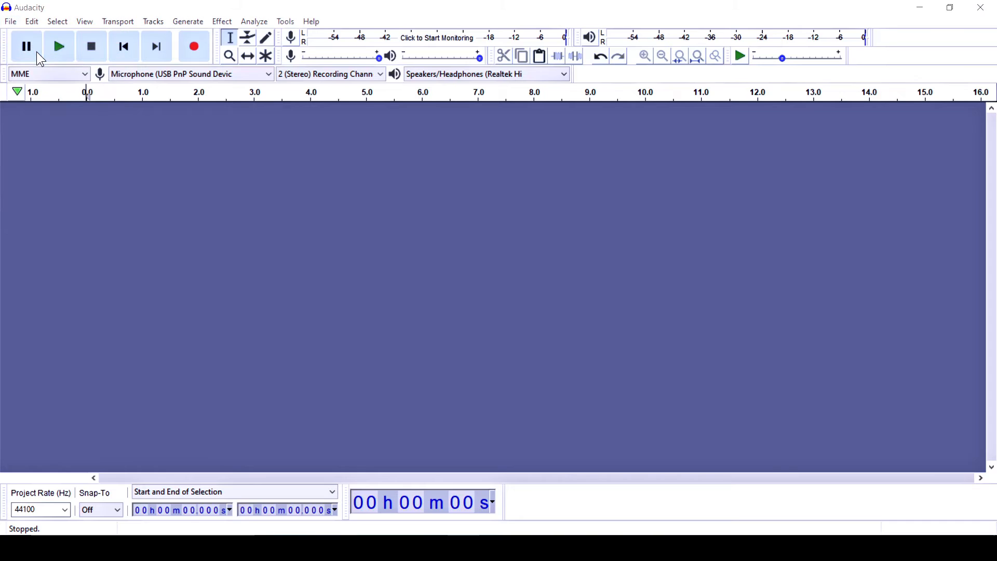
pyautogui.click(51, 130)
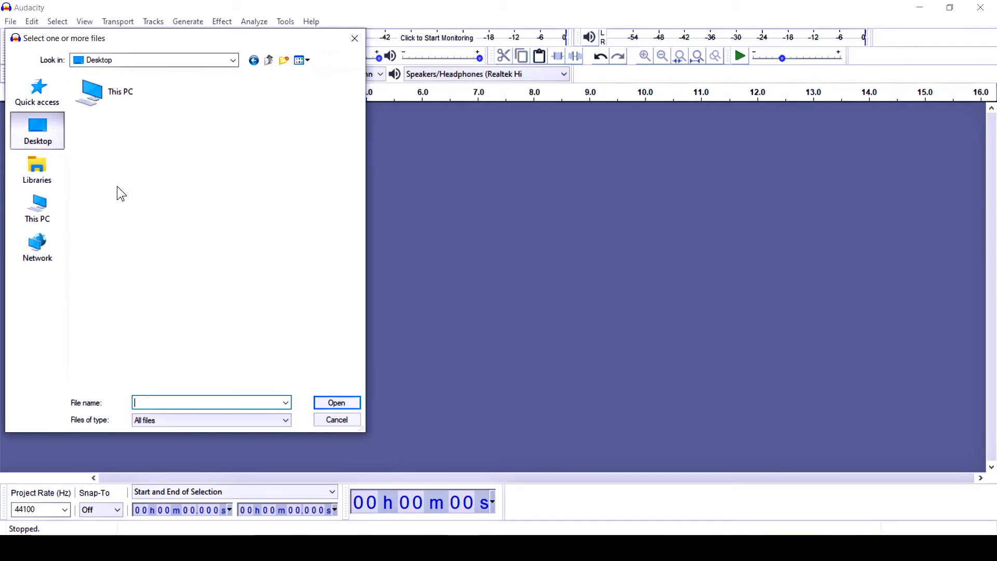
pyautogui.scroll(-8, 216, 265)
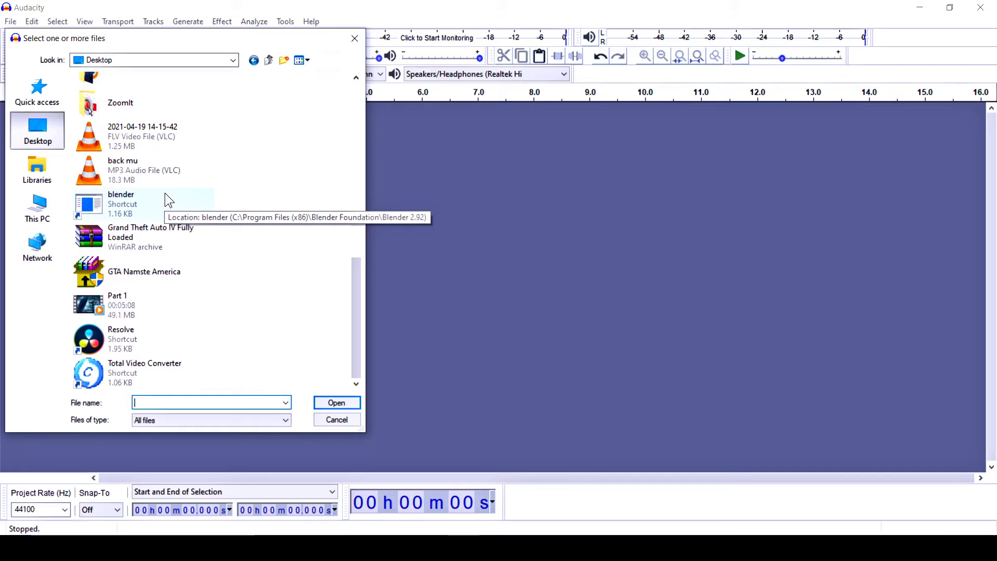
pyautogui.click(102, 182)
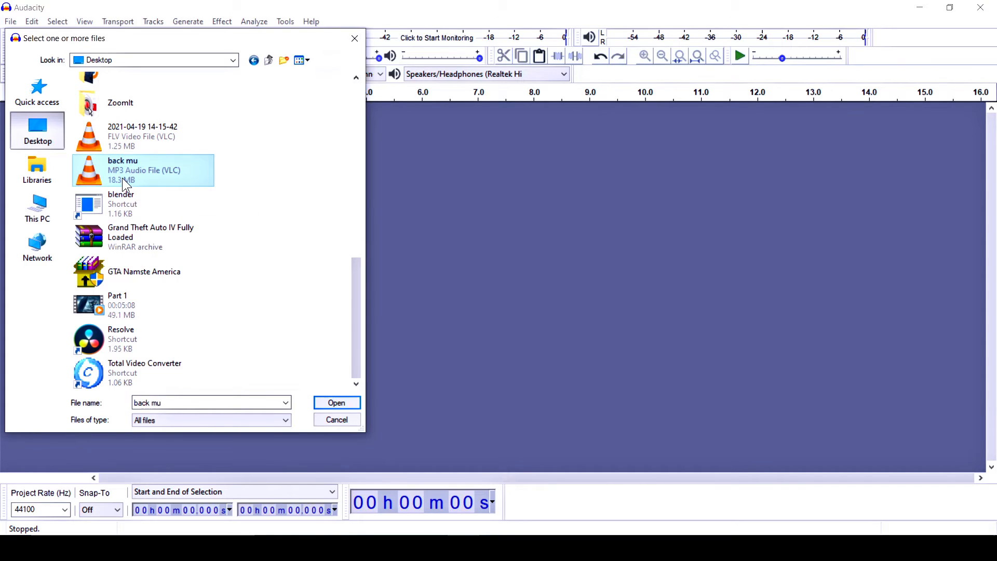
pyautogui.click(337, 403)
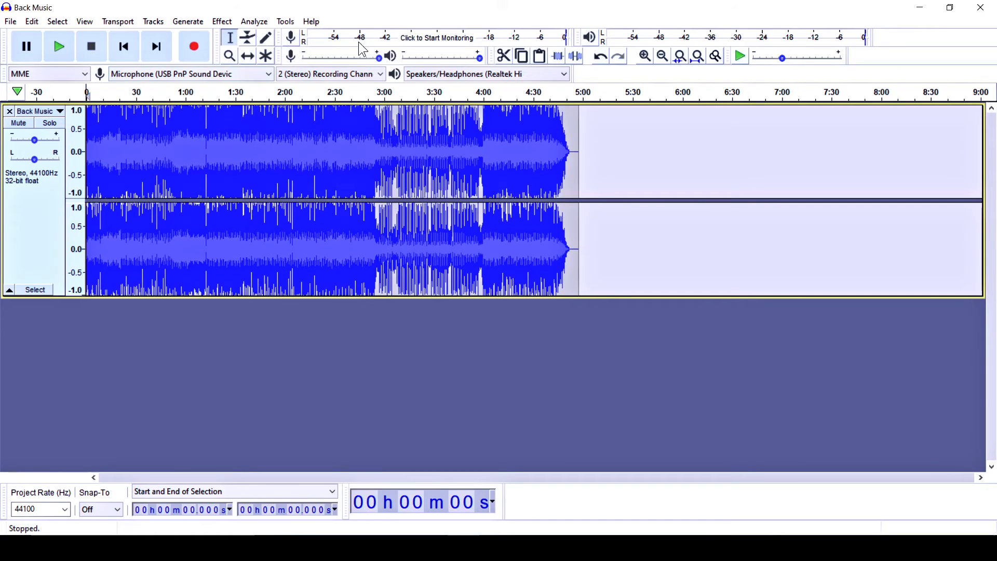
# Select the part of the music track from about 23.4 to 30.6 seconds.
pyautogui.click(644, 56)
pyautogui.click(644, 56)
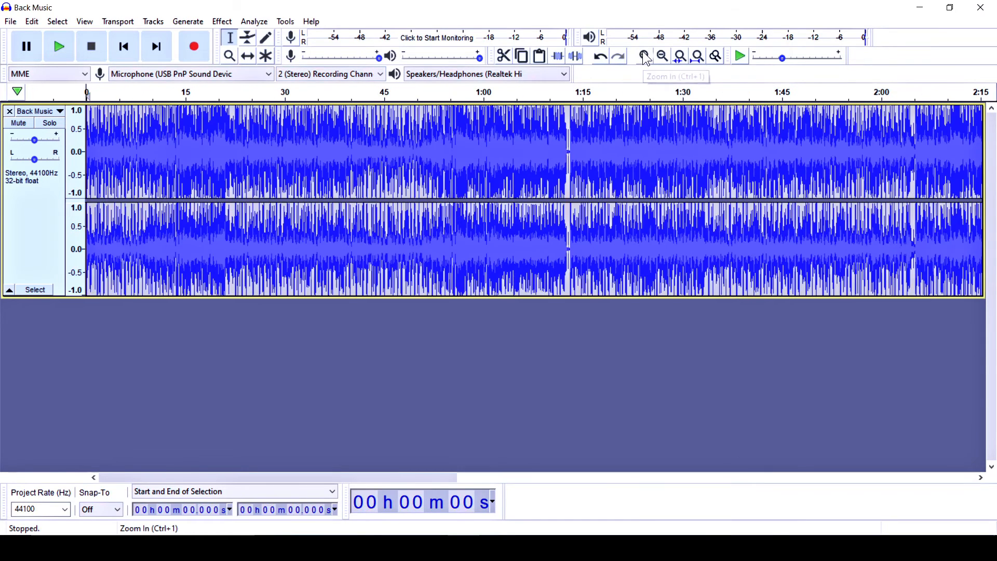
pyautogui.click(645, 56)
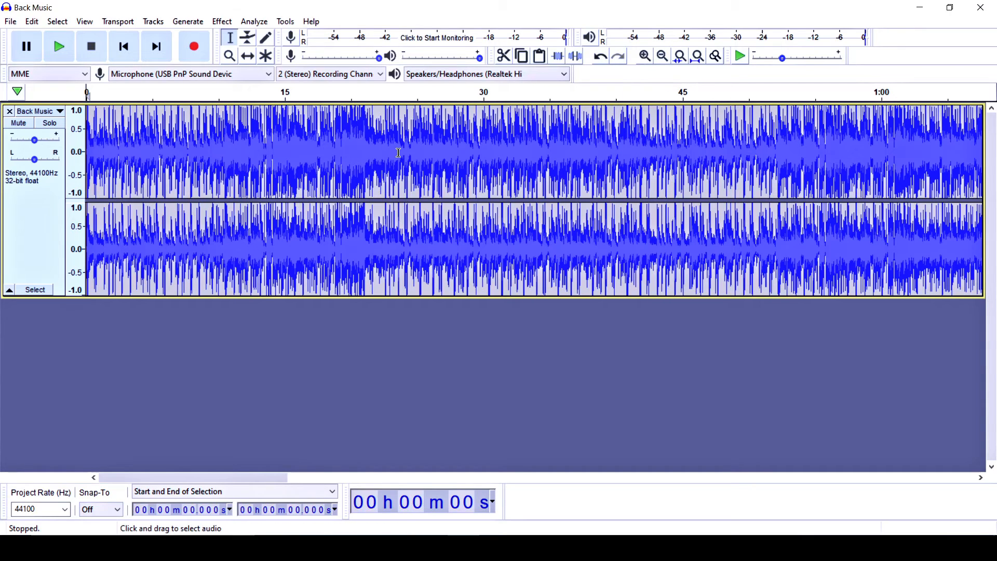
pyautogui.moveTo(186, 161); pyautogui.dragTo(291, 190)
pyautogui.moveTo(397, 179); pyautogui.dragTo(490, 174)
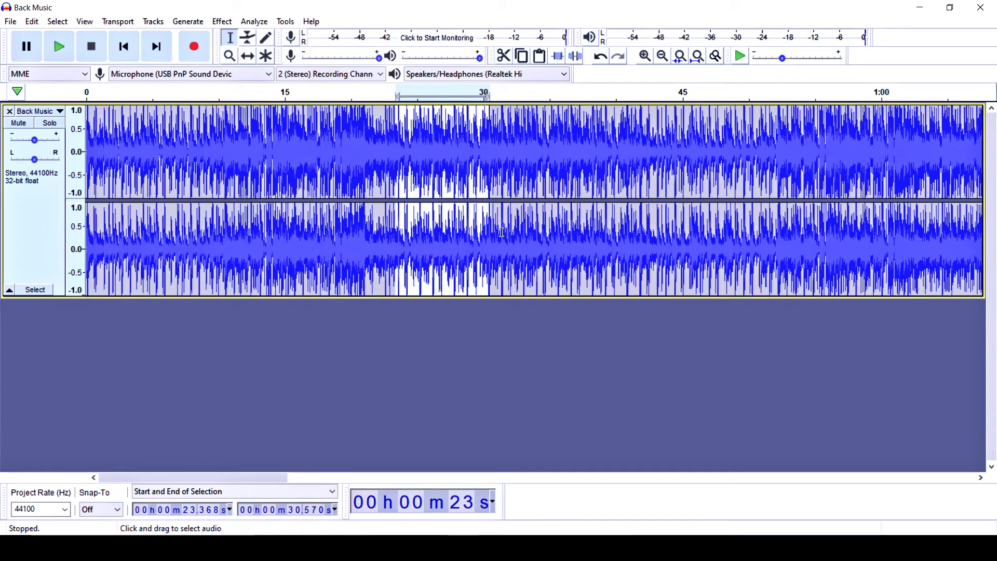
# Try shaping a gradual volume rise with the Envelope tool, using a lowered point near 5 seconds and a second point near 13 seconds.
pyautogui.click(248, 38)
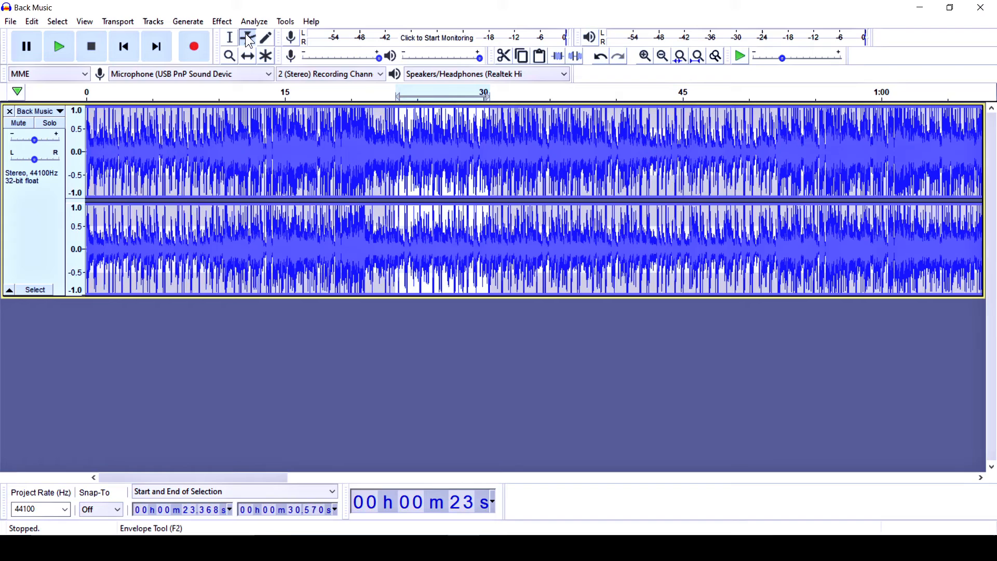
pyautogui.click(249, 40)
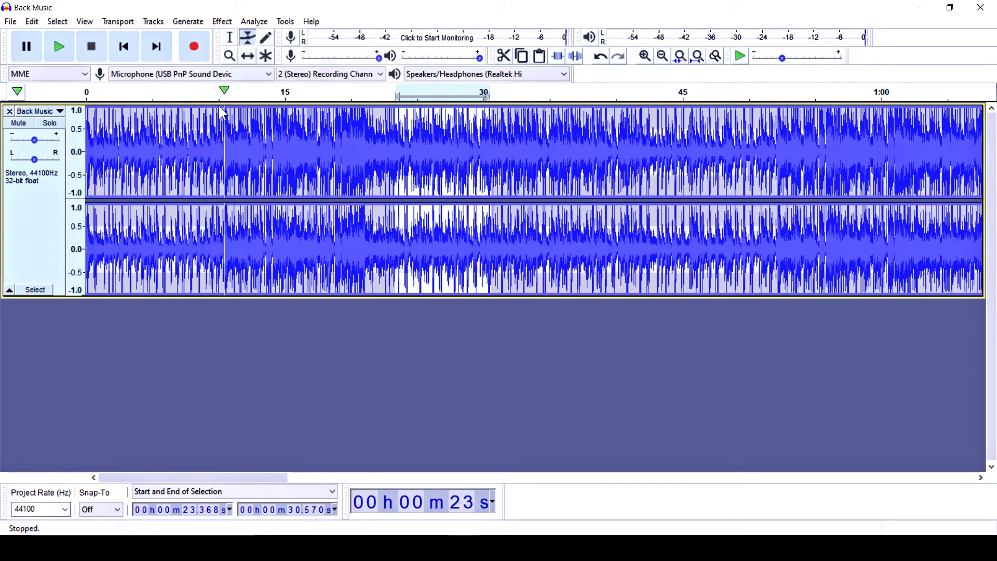
pyautogui.click(156, 110)
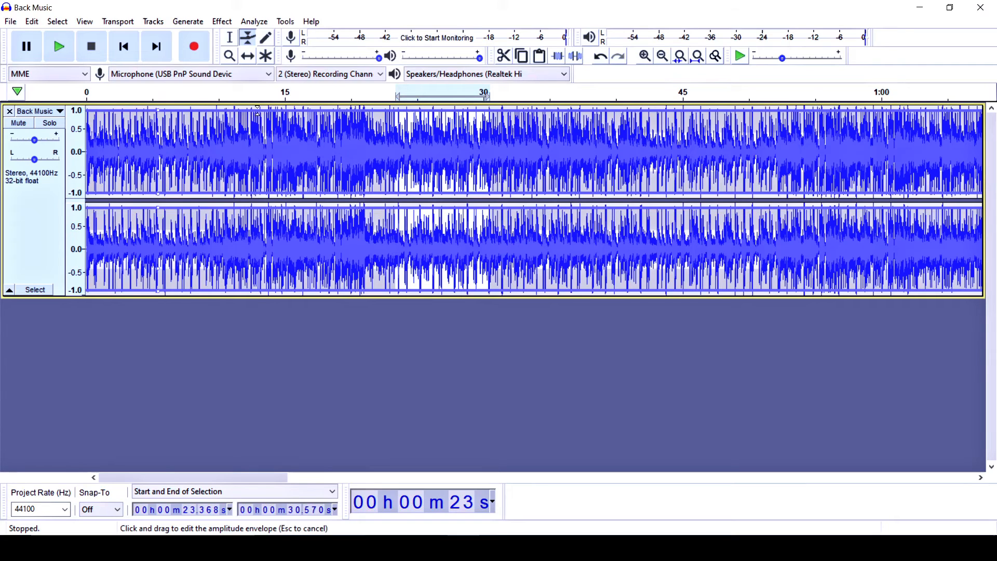
pyautogui.click(258, 110)
pyautogui.moveTo(158, 110); pyautogui.dragTo(158, 139)
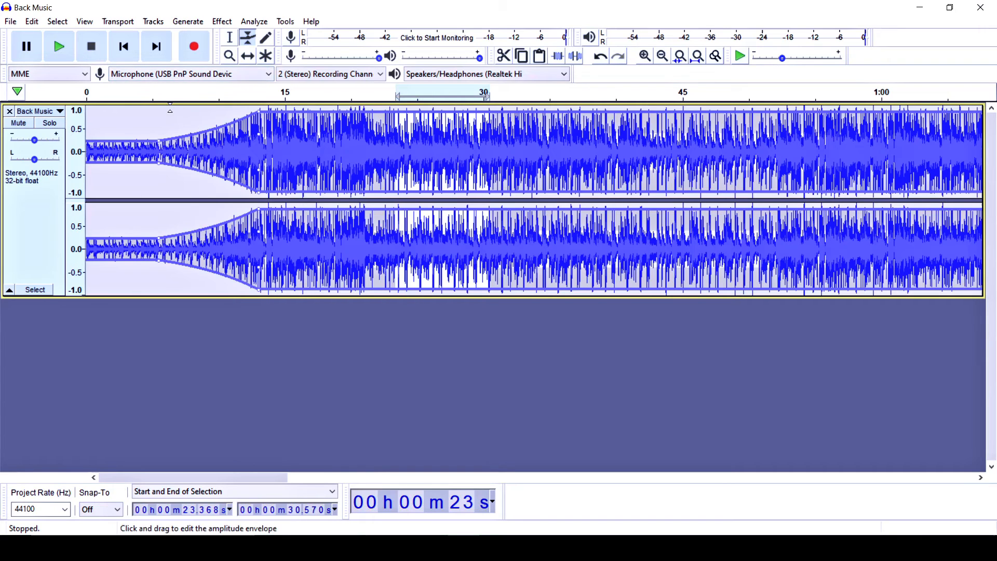
pyautogui.click(171, 107)
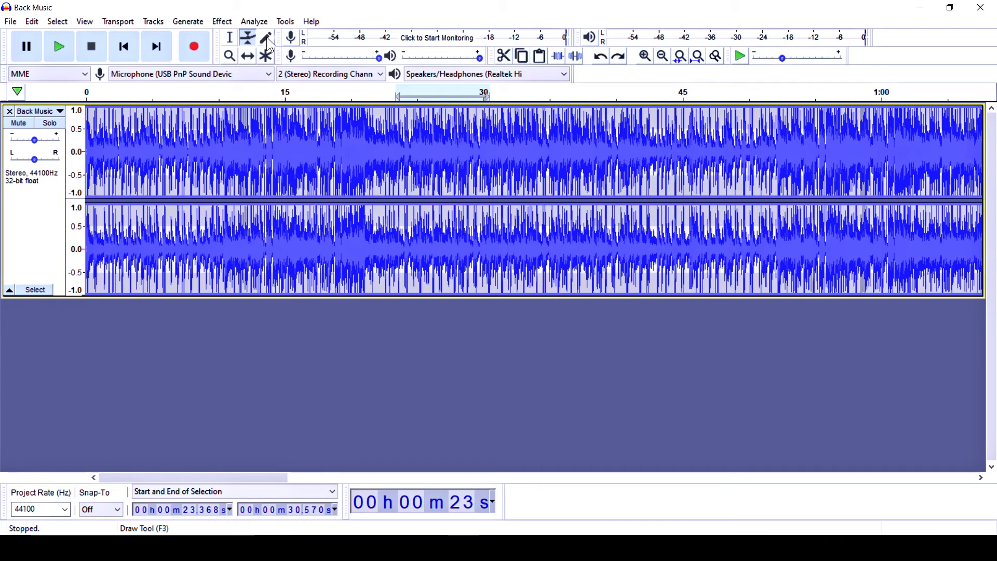
# Redraw the individual samples of the upper channel into large waves between about 26.971 and 26.9755 seconds with the Draw tool.
pyautogui.click(644, 61)
pyautogui.click(645, 61)
pyautogui.click(644, 60)
pyautogui.click(645, 60)
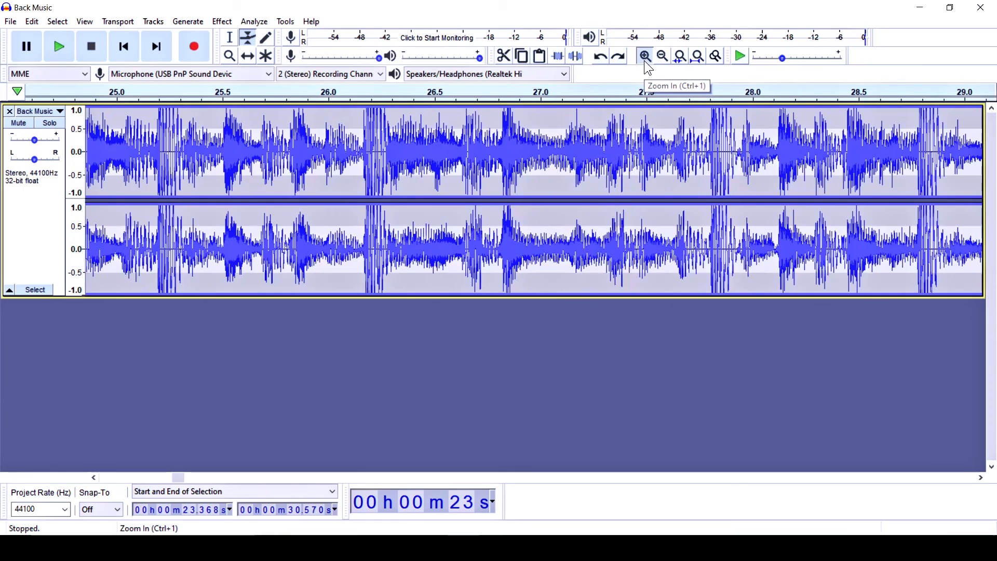
pyautogui.click(645, 61)
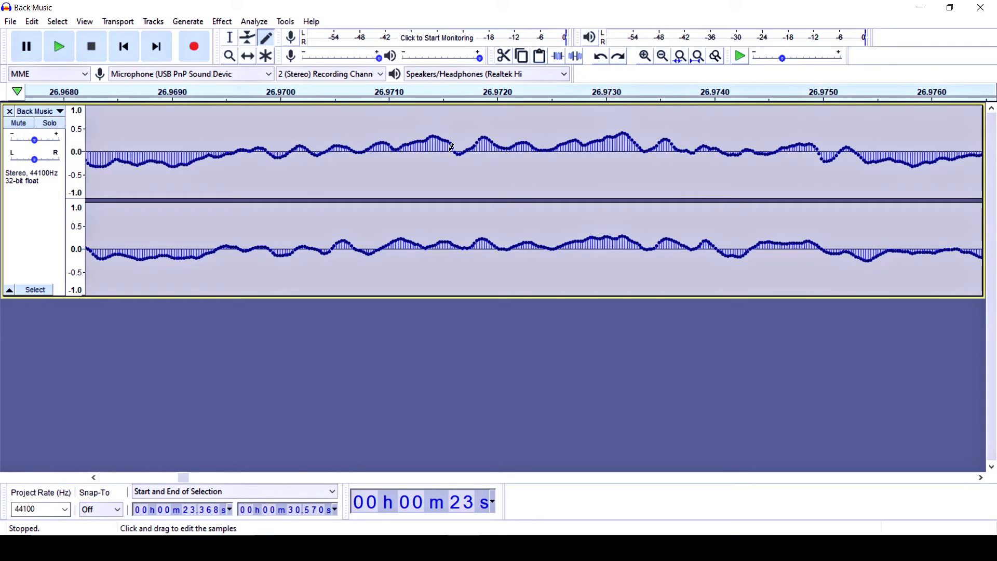
pyautogui.moveTo(399, 147)
pyautogui.mouseDown()
pyautogui.moveTo(410, 107)
pyautogui.moveTo(442, 100)
pyautogui.moveTo(506, 181)
pyautogui.moveTo(554, 177)
pyautogui.moveTo(609, 106)
pyautogui.moveTo(621, 106)
pyautogui.mouseUp()
pyautogui.moveTo(688, 116)
pyautogui.mouseDown()
pyautogui.moveTo(778, 177)
pyautogui.moveTo(875, 115)
pyautogui.mouseUp()
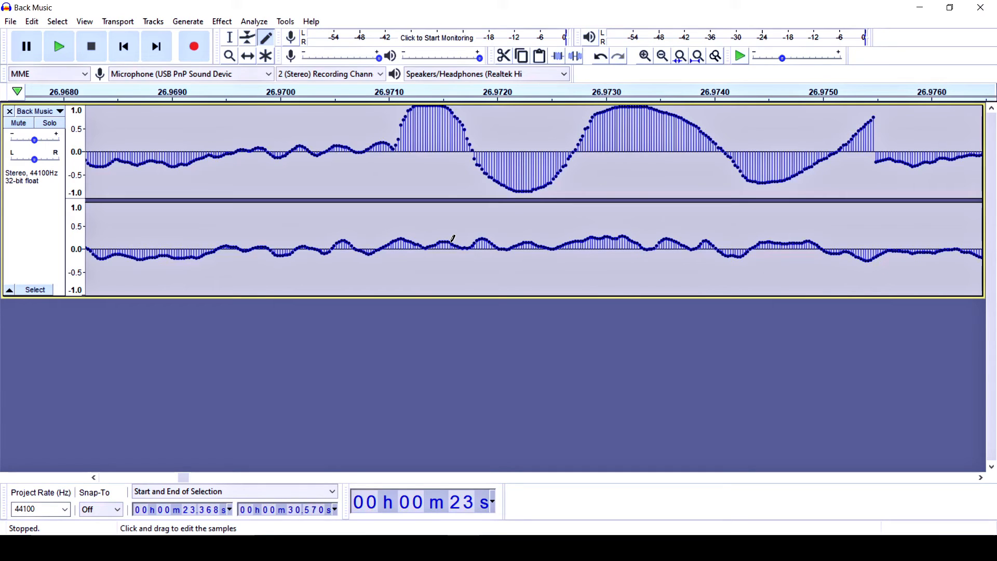
# Move the audio clip slightly later on the timeline in two small shifts with the Time Shift tool.
pyautogui.click(231, 55)
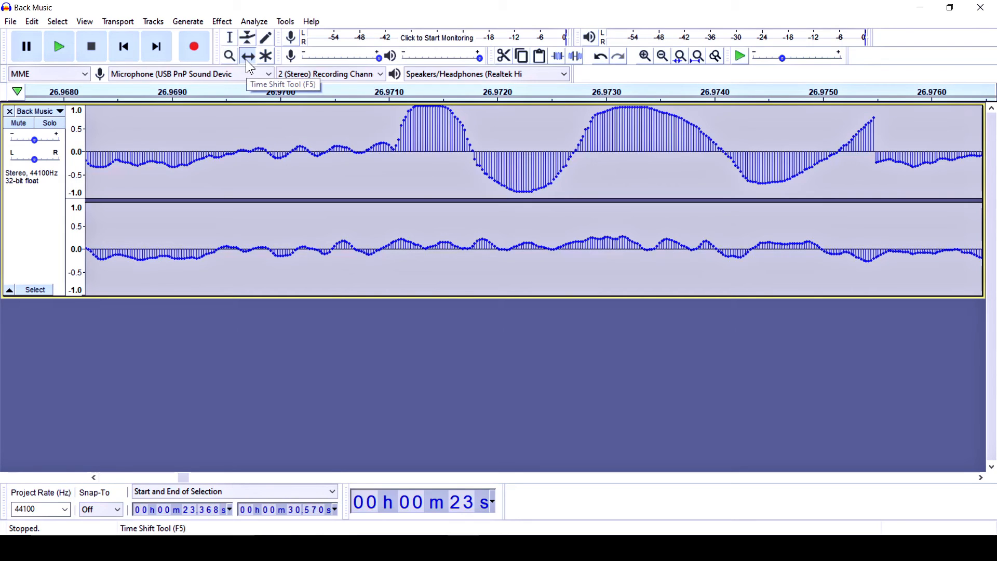
pyautogui.click(249, 56)
pyautogui.moveTo(128, 140); pyautogui.dragTo(305, 160)
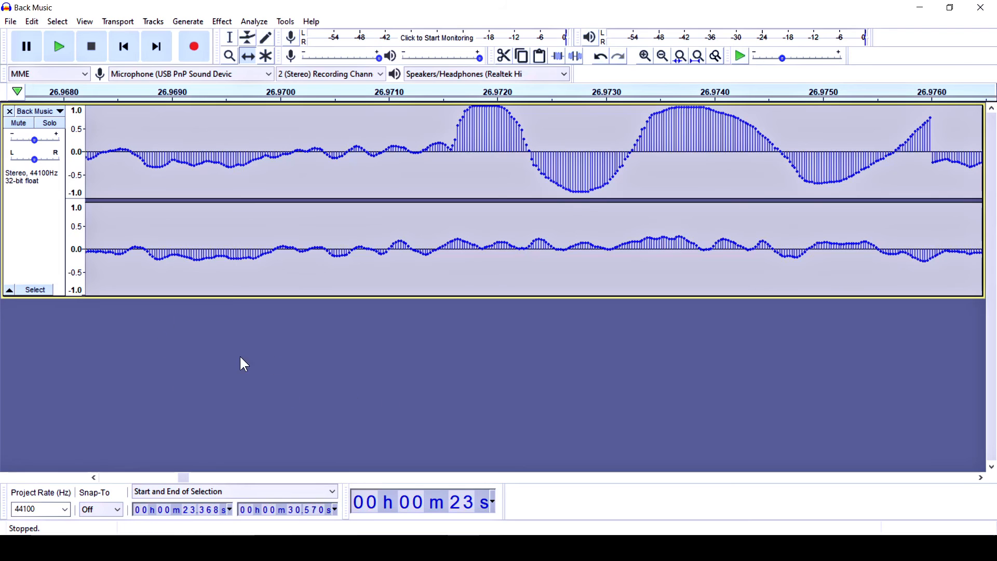
pyautogui.moveTo(292, 183); pyautogui.dragTo(367, 179)
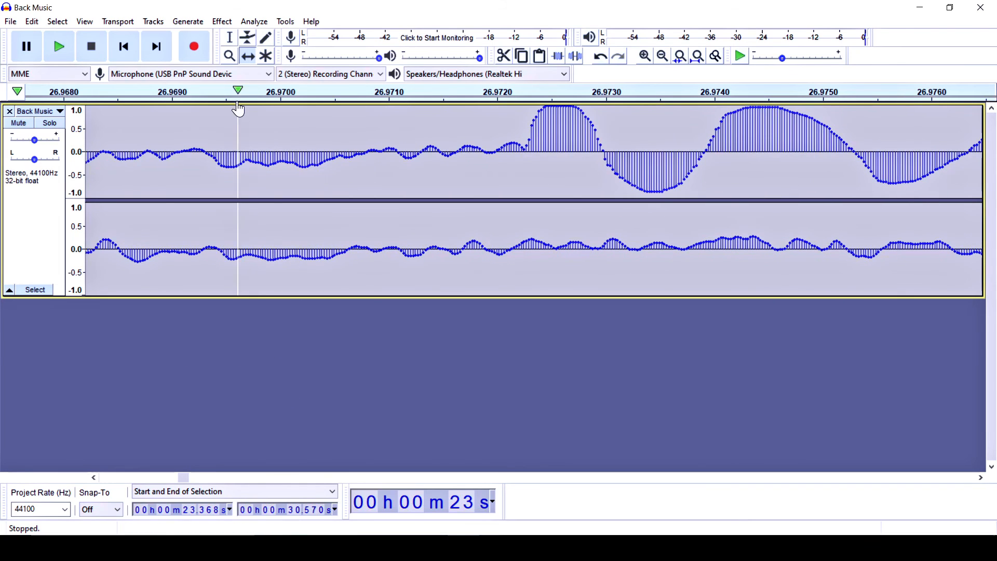
# Try the Multi-Tool on the waveform, selecting about 26.969 to 26.970 seconds and reshaping upper-channel samples just after it.
pyautogui.click(267, 55)
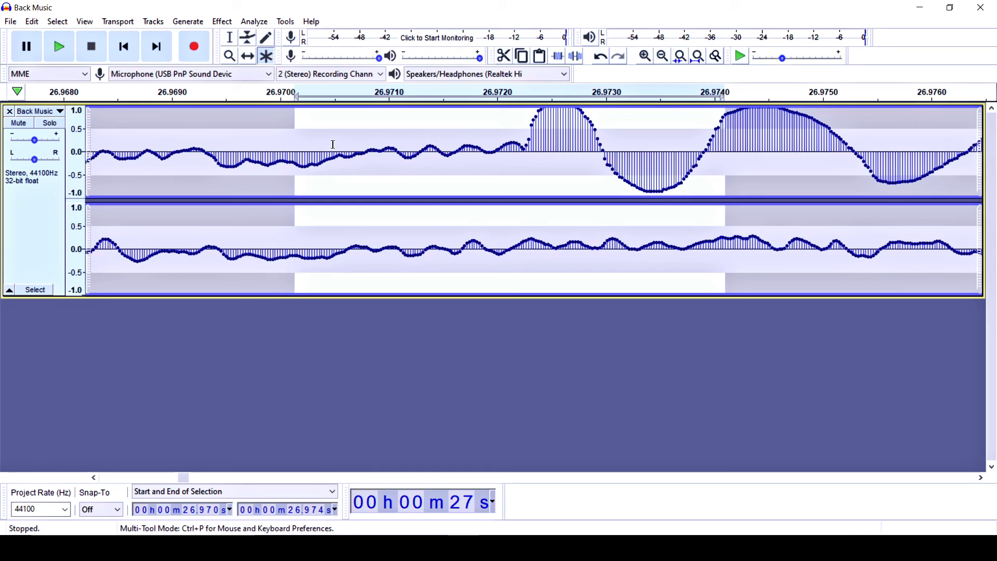
pyautogui.hotkey('ctrl', 'z')
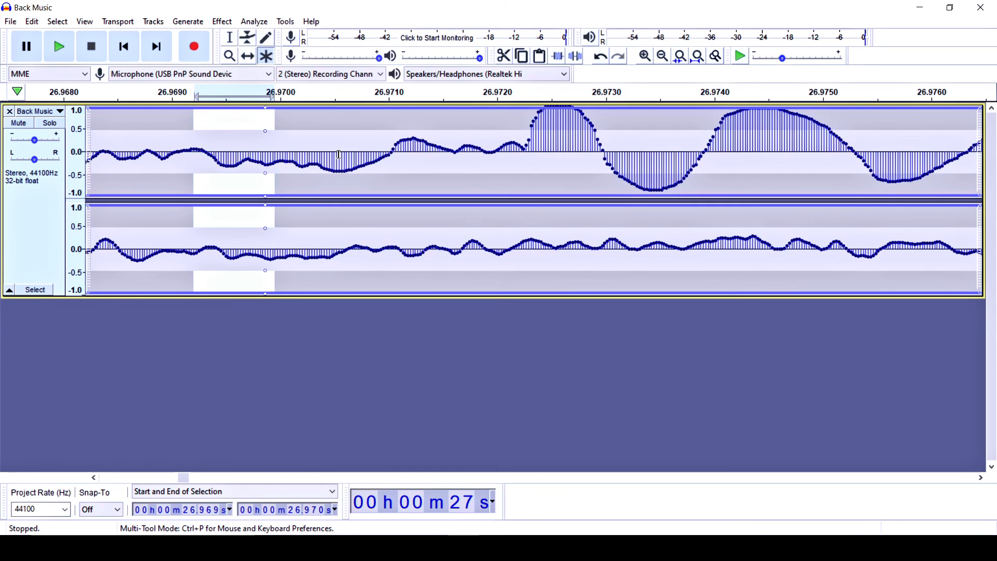
# Silence the quieter section of the track from about 2:53.8 to 4:00.8, using the Selection tool.
pyautogui.hotkey('ctrl', 'f')
pyautogui.press('F1')
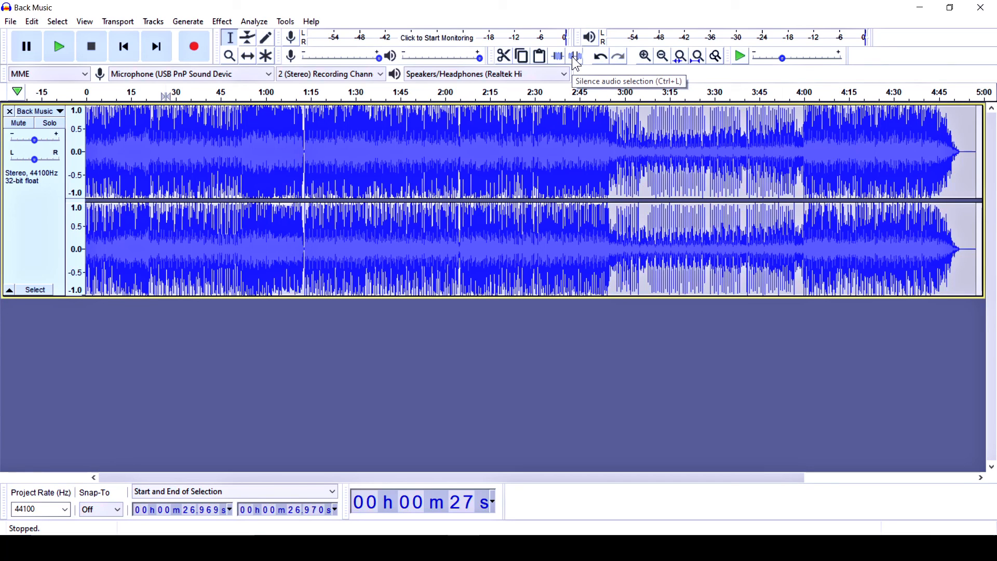
pyautogui.moveTo(808, 244); pyautogui.dragTo(606, 260)
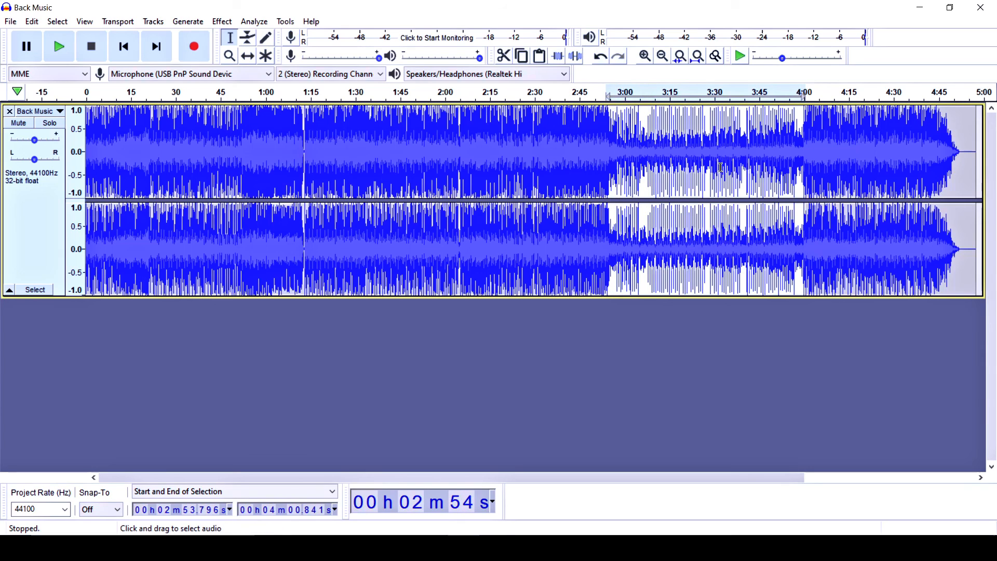
pyautogui.click(576, 56)
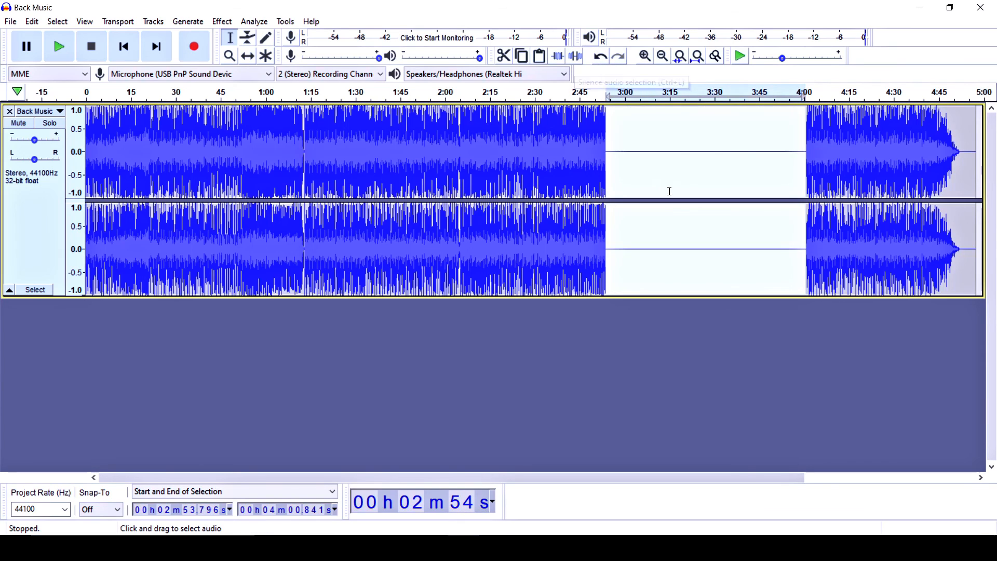